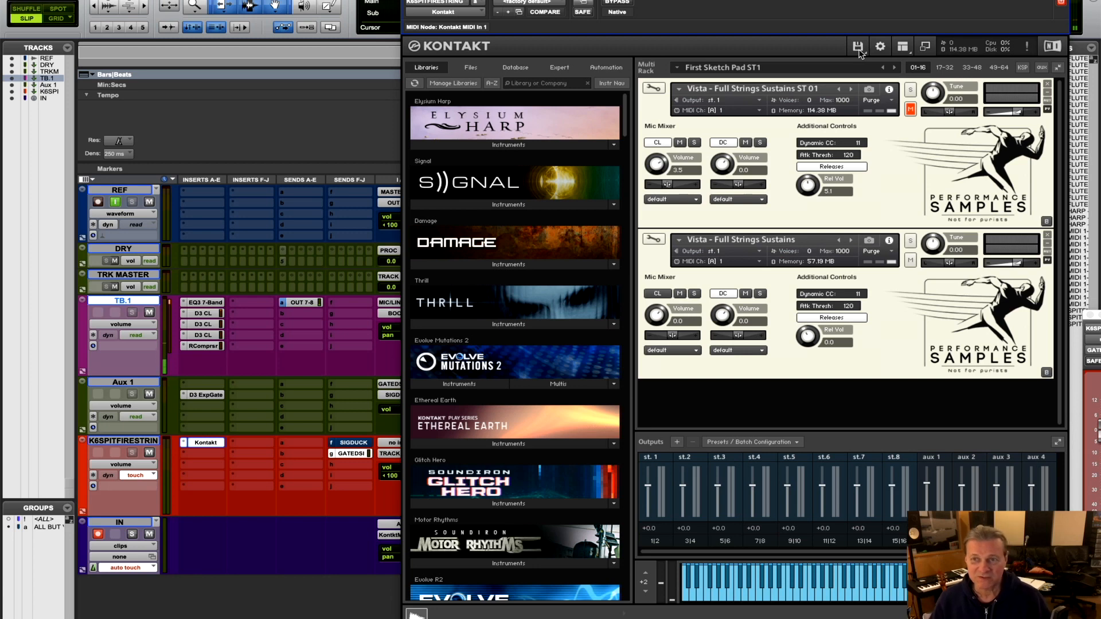
Mute the Vista - Full Strings Sustains instrument and unmute Vista - Full Strings Sustains ST 01.
{"action": "left_click", "coordinate": [911, 260]}
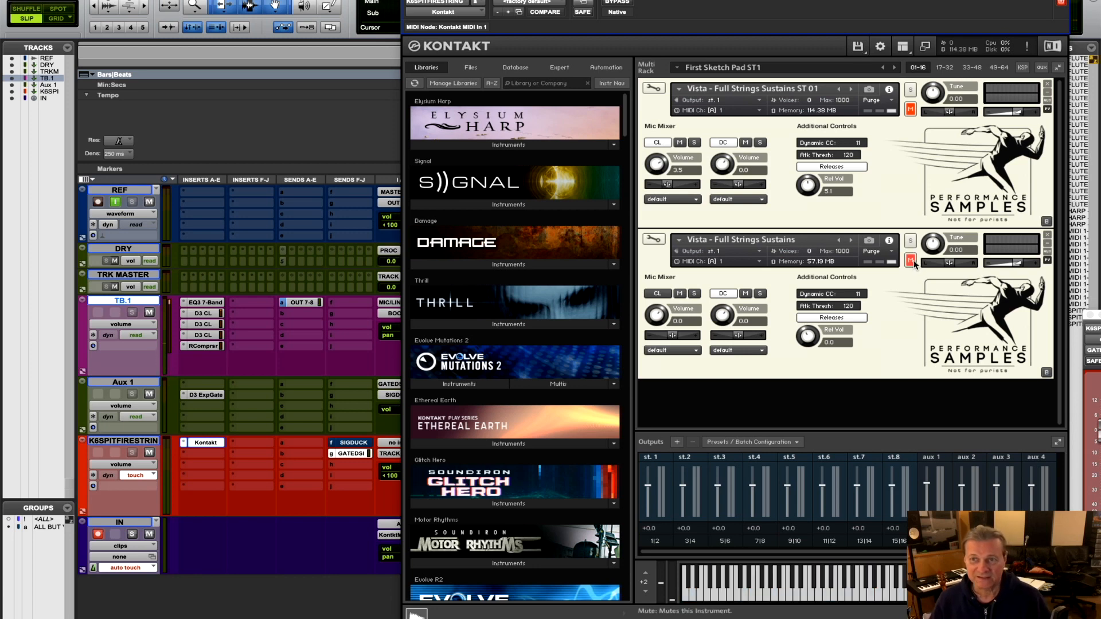
{"action": "left_click", "coordinate": [911, 109]}
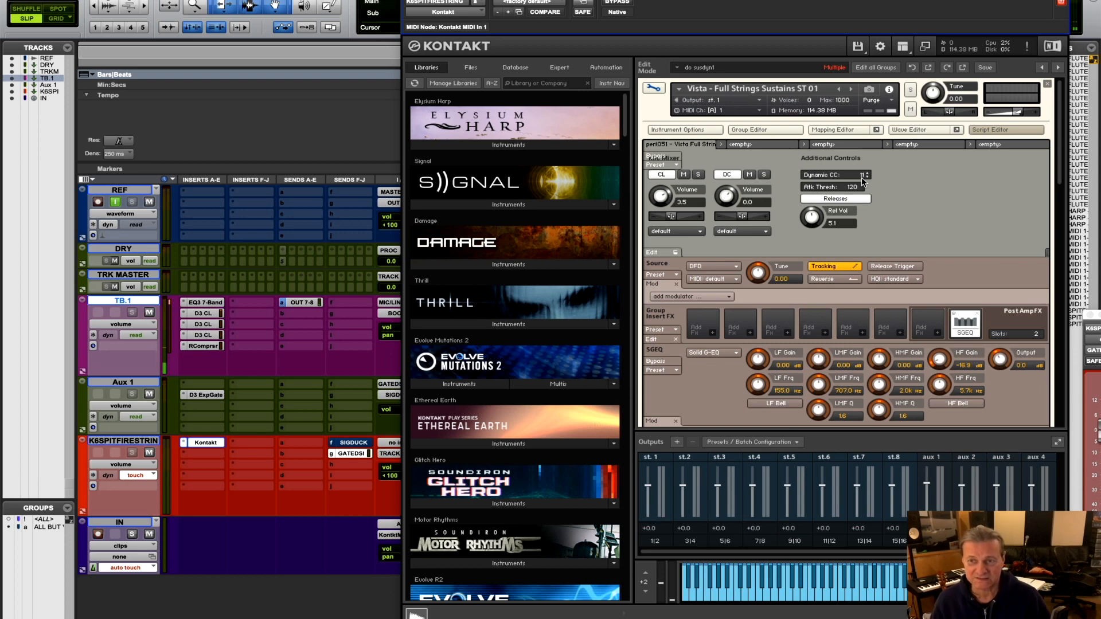
Add a 2-band EQ before the group's Solid G-EQ, with its second band at about 2.9 kHz, bandwidth 1.1 and gain -1.1 dB.
{"action": "left_click", "coordinate": [937, 333]}
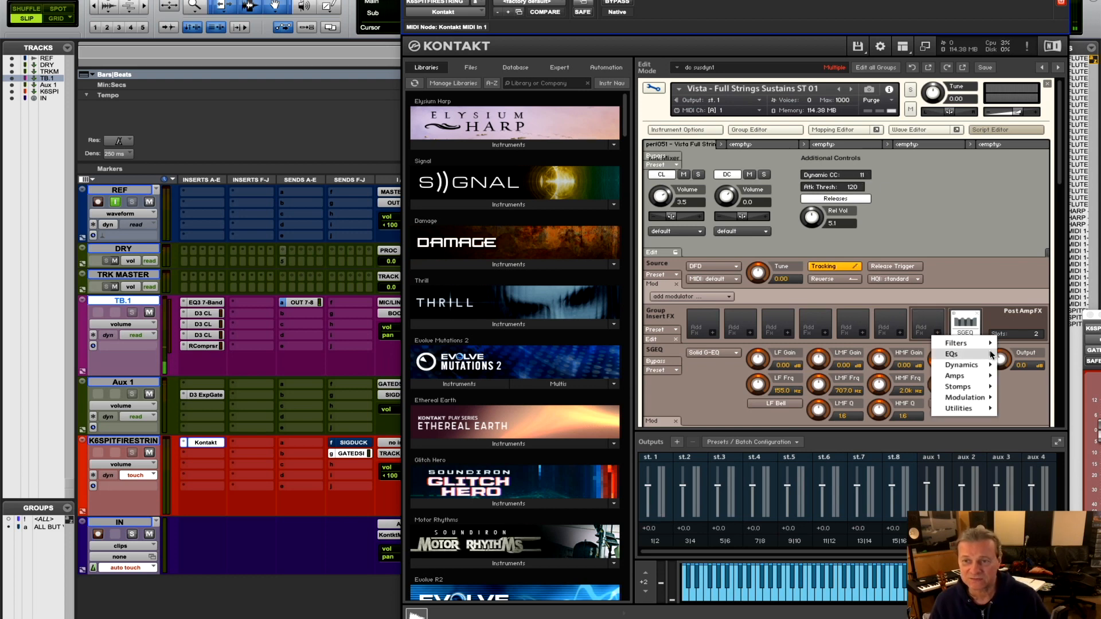
{"action": "mouse_move", "coordinate": [991, 355]}
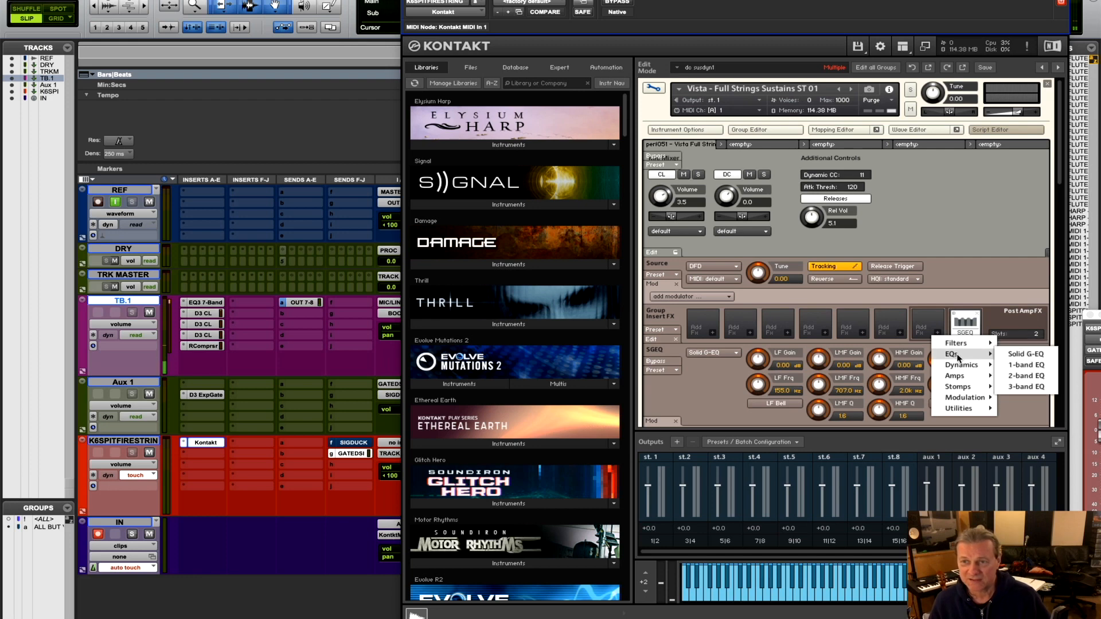
{"action": "left_click", "coordinate": [1027, 376]}
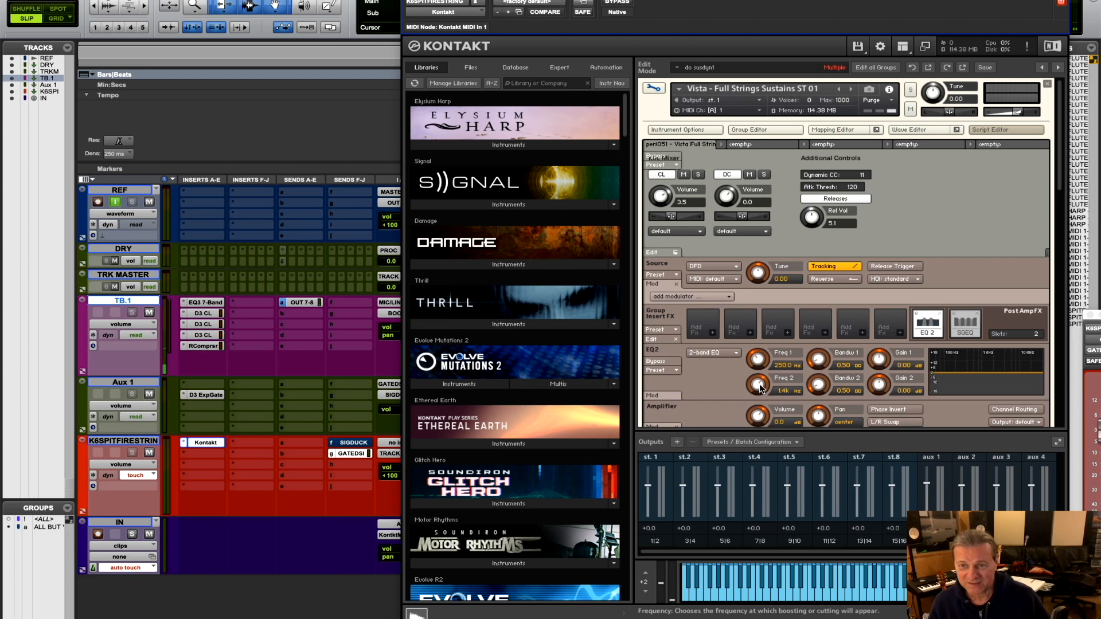
{"action": "left_click_drag", "start_coordinate": [761, 389], "coordinate": [759, 375]}
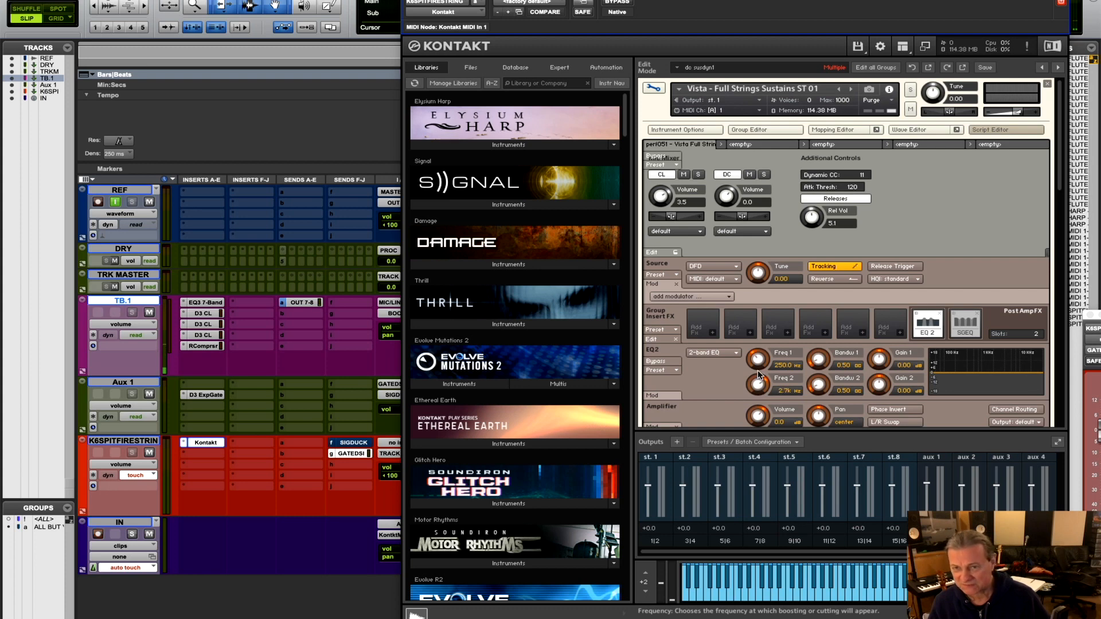
{"action": "left_click_drag", "start_coordinate": [819, 390], "coordinate": [879, 394]}
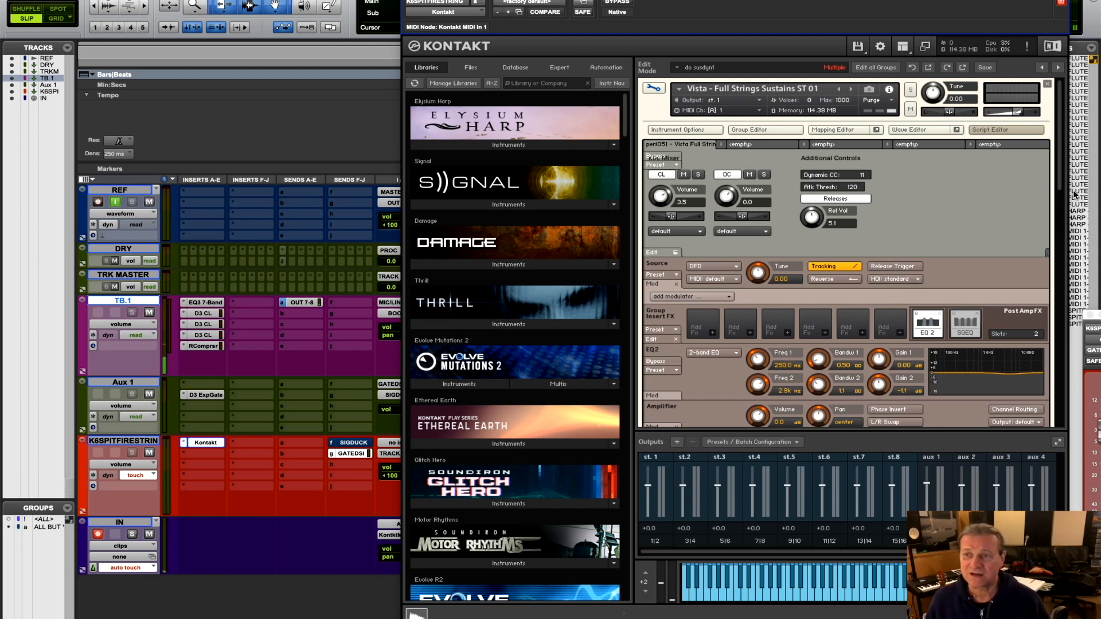
Show the Group Editor for Vista - Full Strings Sustains ST 01 and turn on editing for all groups.
{"action": "scroll", "coordinate": [1060, 183], "scroll_direction": "down", "scroll_amount": 5}
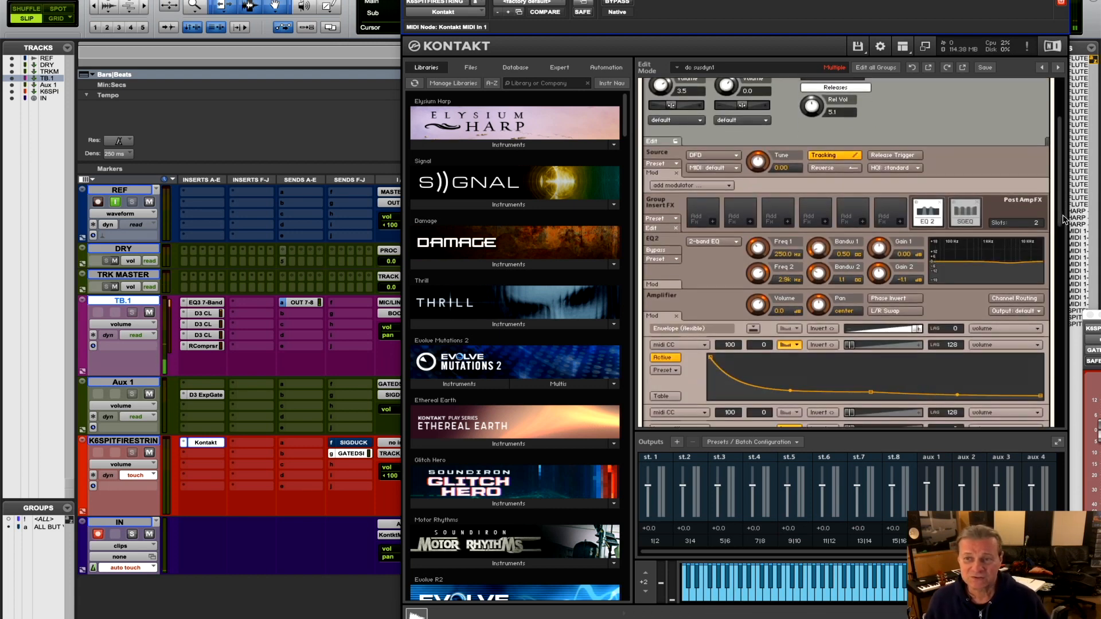
{"action": "scroll", "coordinate": [1061, 184], "scroll_direction": "up", "scroll_amount": 5}
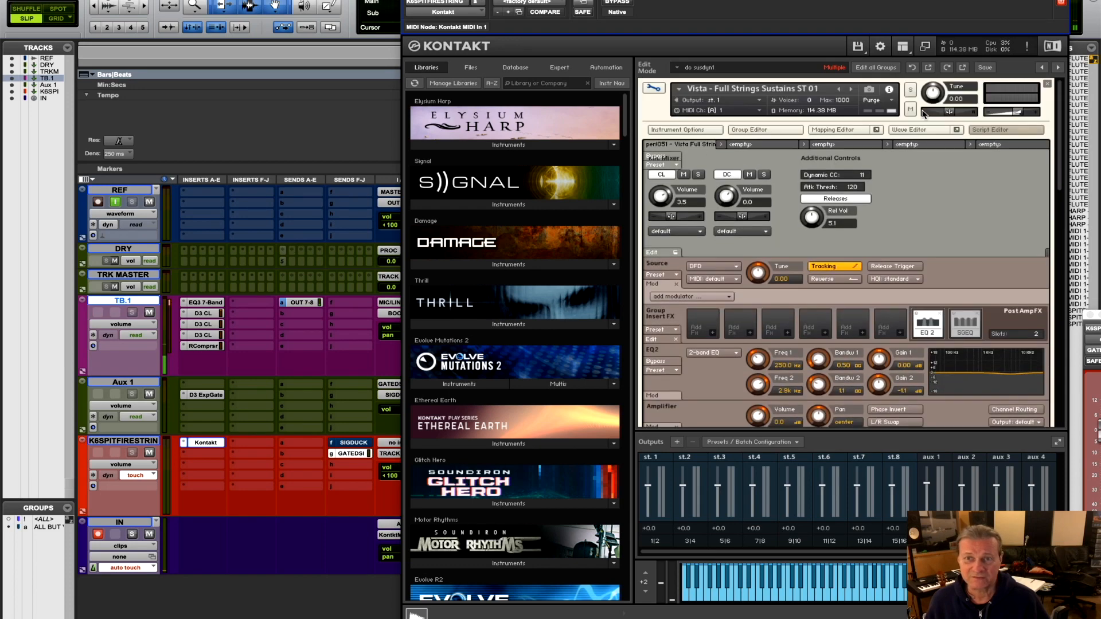
{"action": "left_click", "coordinate": [764, 130]}
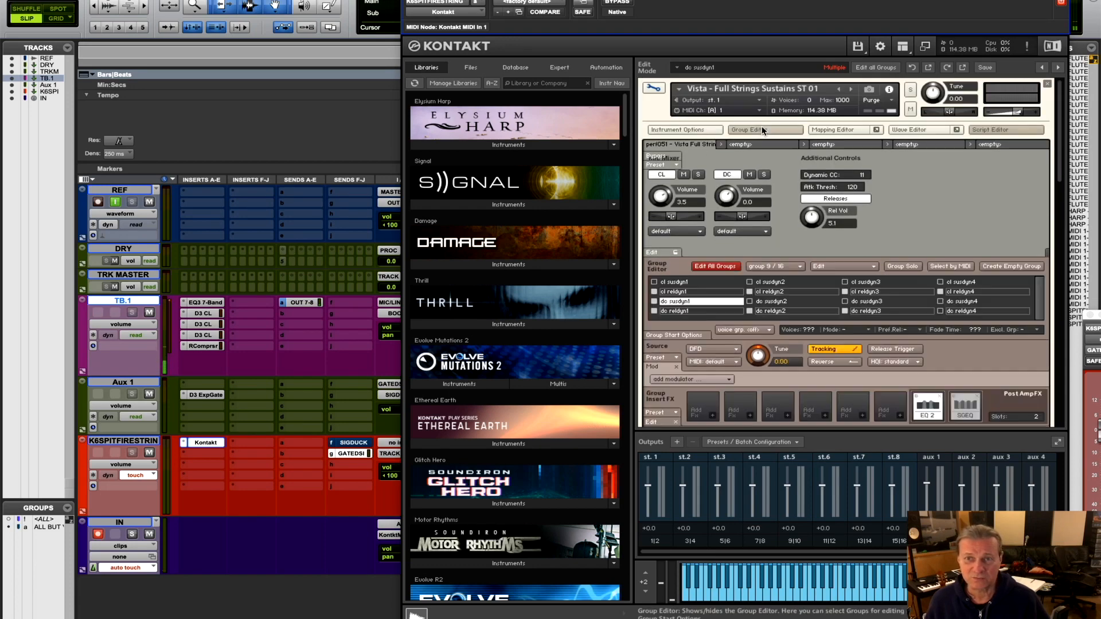
{"action": "left_click", "coordinate": [722, 269]}
Open the Solid G-EQ in the group insert effects, set its HF Gain to -13.0 dB and try adjusting the LF frequency.
{"action": "scroll", "coordinate": [1061, 188], "scroll_direction": "down", "scroll_amount": 2}
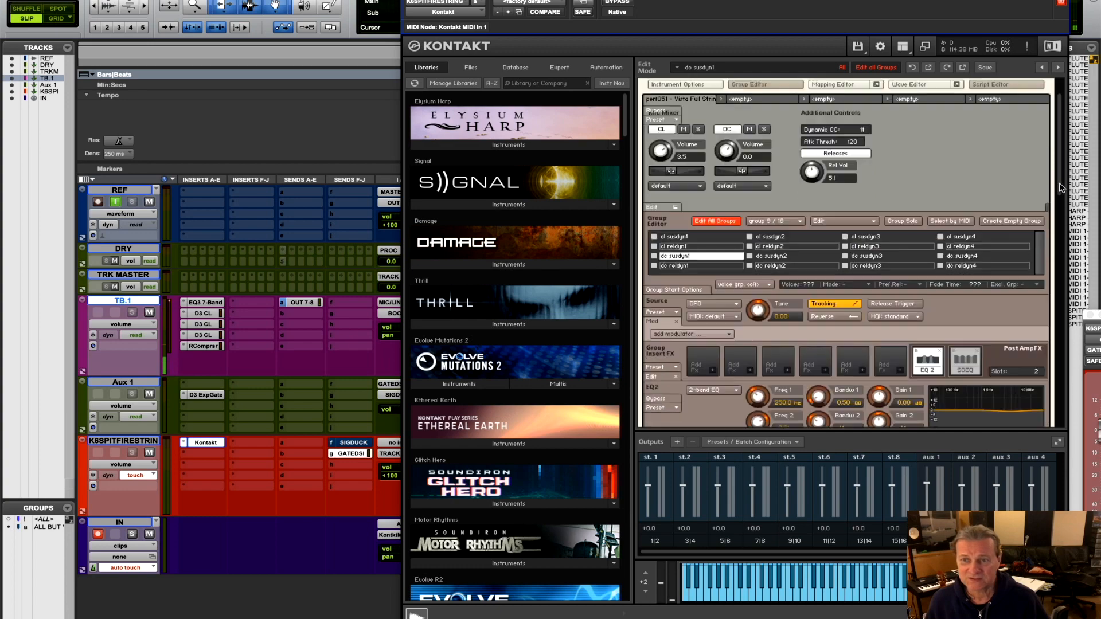
{"action": "scroll", "coordinate": [1061, 188], "scroll_direction": "down", "scroll_amount": 7}
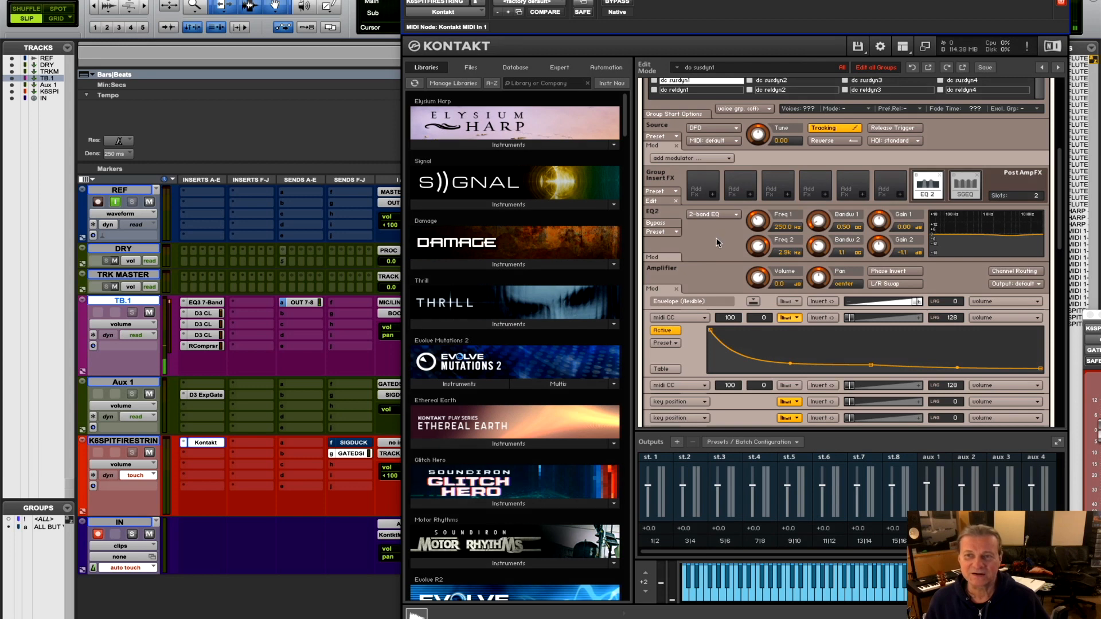
{"action": "left_click", "coordinate": [968, 191]}
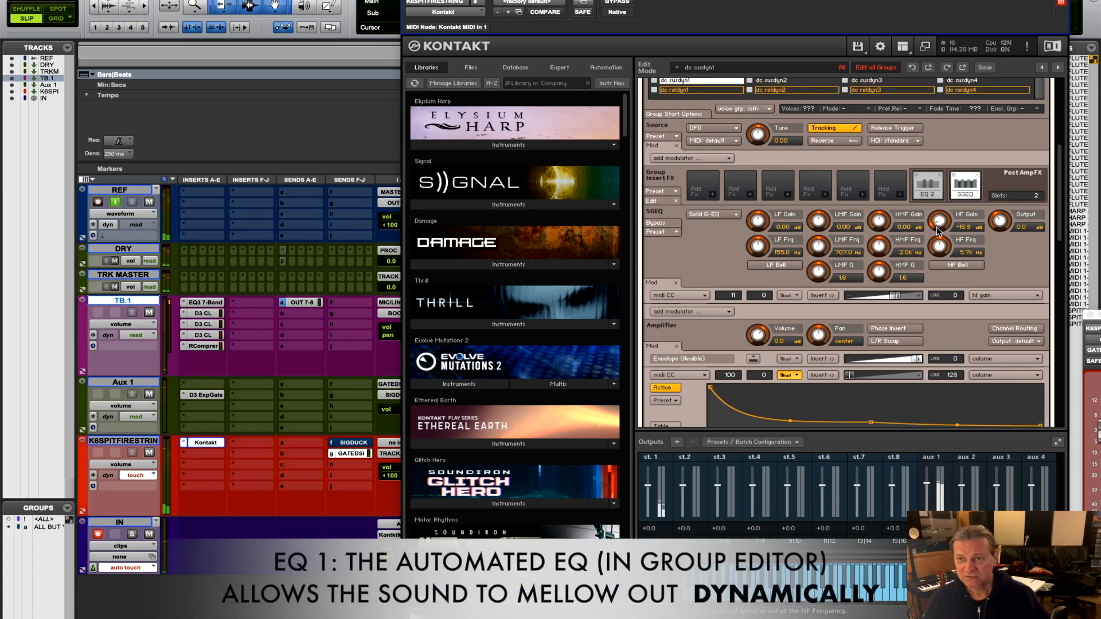
{"action": "mouse_move", "coordinate": [944, 234]}
{"action": "left_mouse_down"}
{"action": "mouse_move", "coordinate": [950, 170]}
{"action": "mouse_move", "coordinate": [950, 214]}
{"action": "left_mouse_up"}
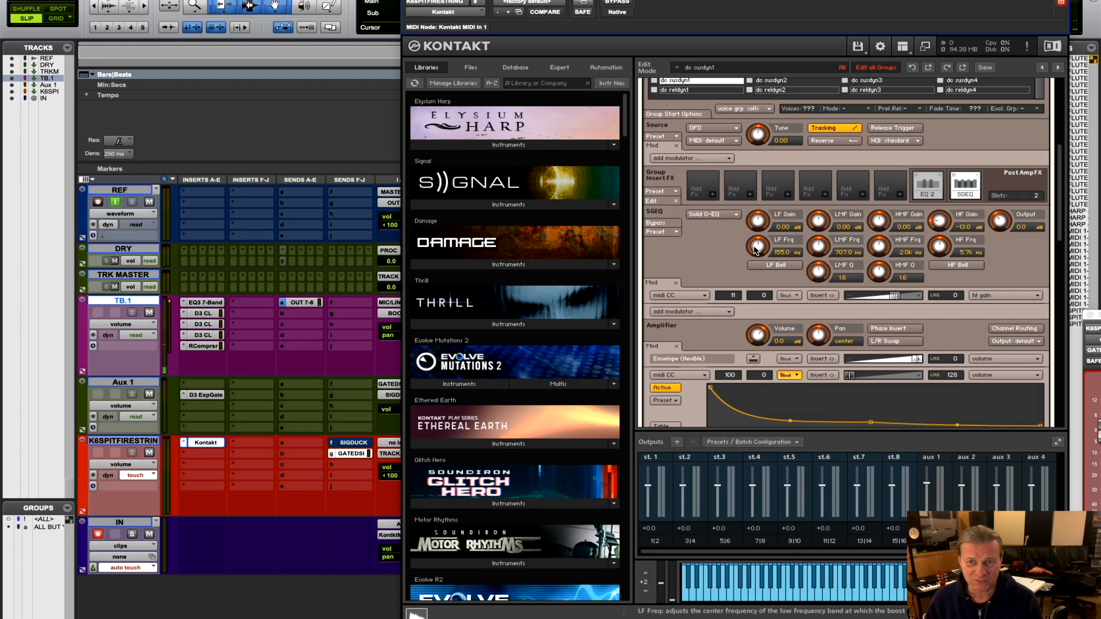
{"action": "left_click_drag", "start_coordinate": [754, 248], "coordinate": [757, 285]}
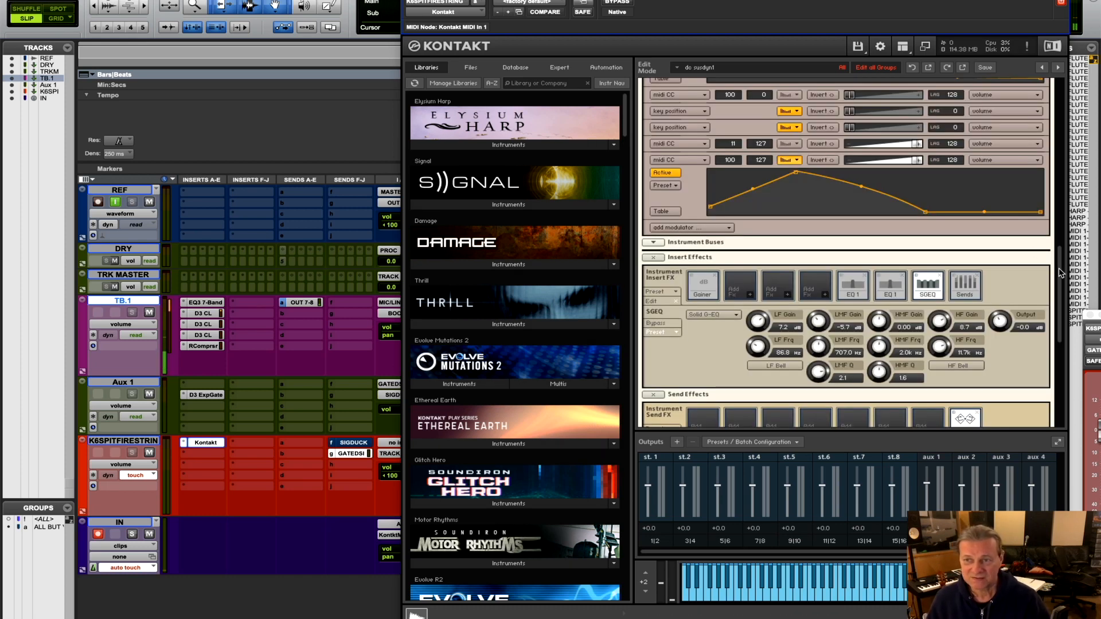
Set the instrument insert Solid G-EQ's LMF Gain to -5.0 dB and its HF frequency to 12.6 kHz.
{"action": "left_click_drag", "start_coordinate": [1062, 281], "coordinate": [1063, 308]}
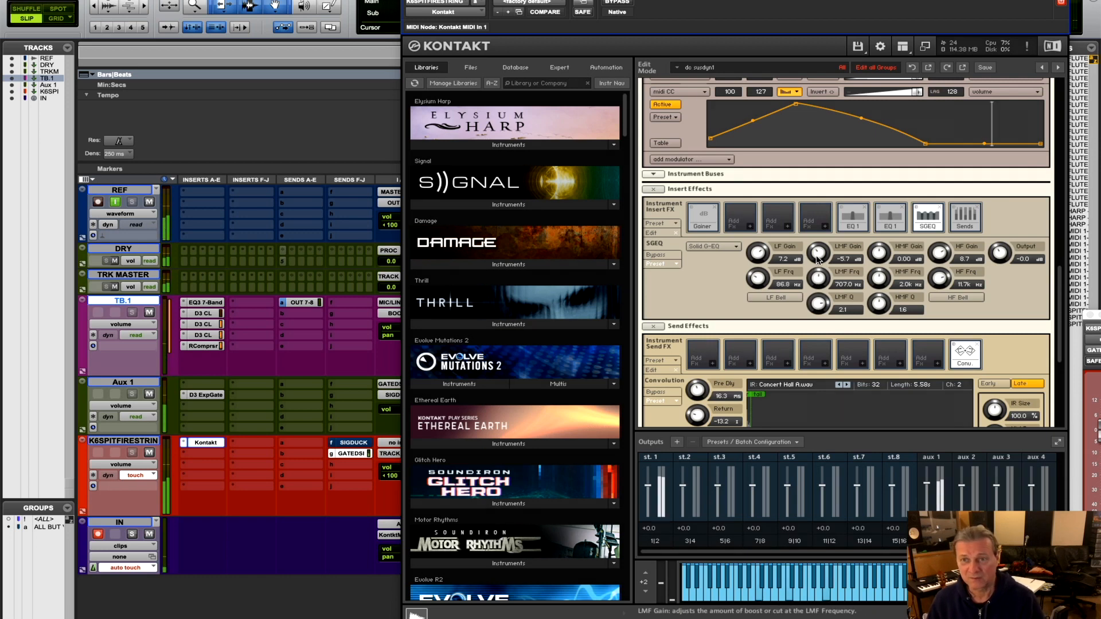
{"action": "mouse_move", "coordinate": [819, 258]}
{"action": "left_mouse_down"}
{"action": "mouse_move", "coordinate": [821, 196]}
{"action": "mouse_move", "coordinate": [822, 265]}
{"action": "left_mouse_up"}
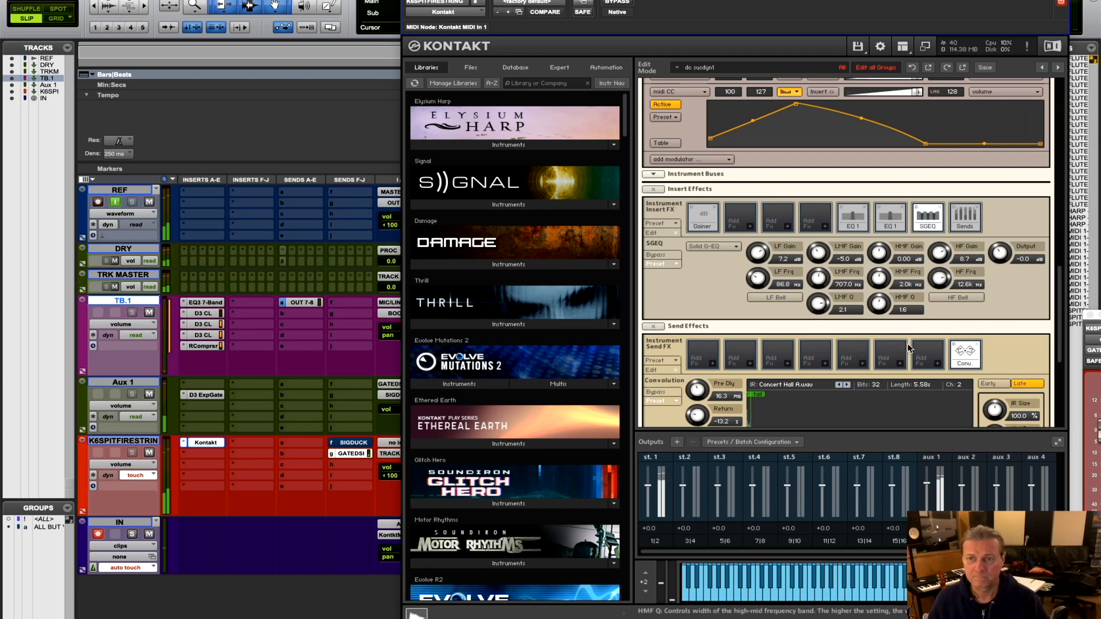
Choose the factory Real Rooms preset Concert Hall A for the Convolution send effect and set its IR Size to 77.3%.
{"action": "scroll", "coordinate": [963, 310], "scroll_direction": "down", "scroll_amount": 3}
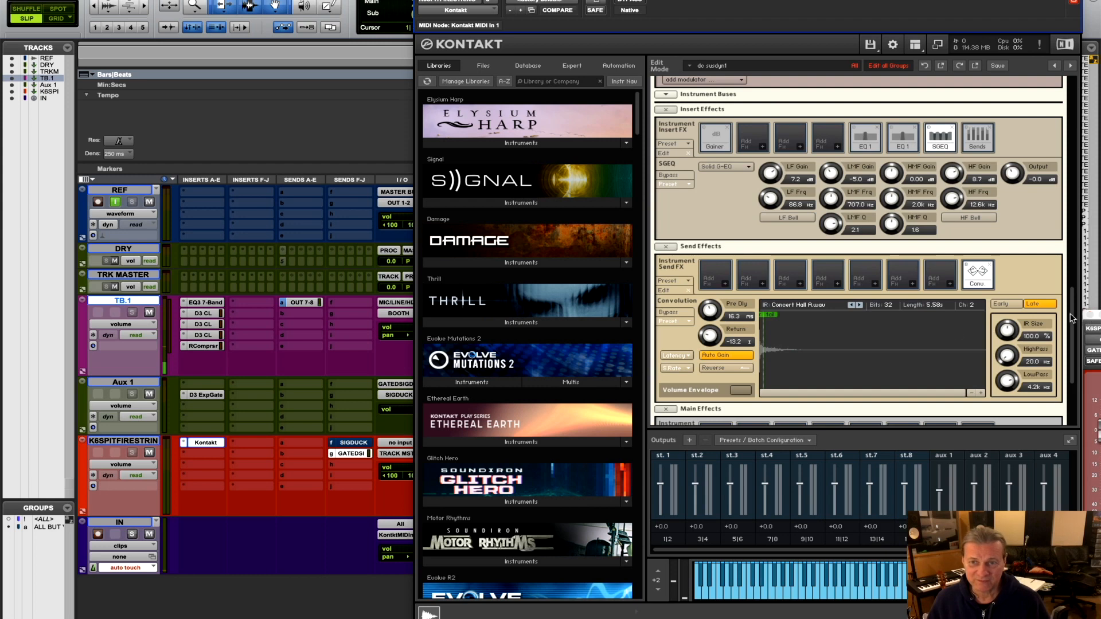
{"action": "left_click", "coordinate": [686, 321]}
{"action": "mouse_move", "coordinate": [692, 334]}
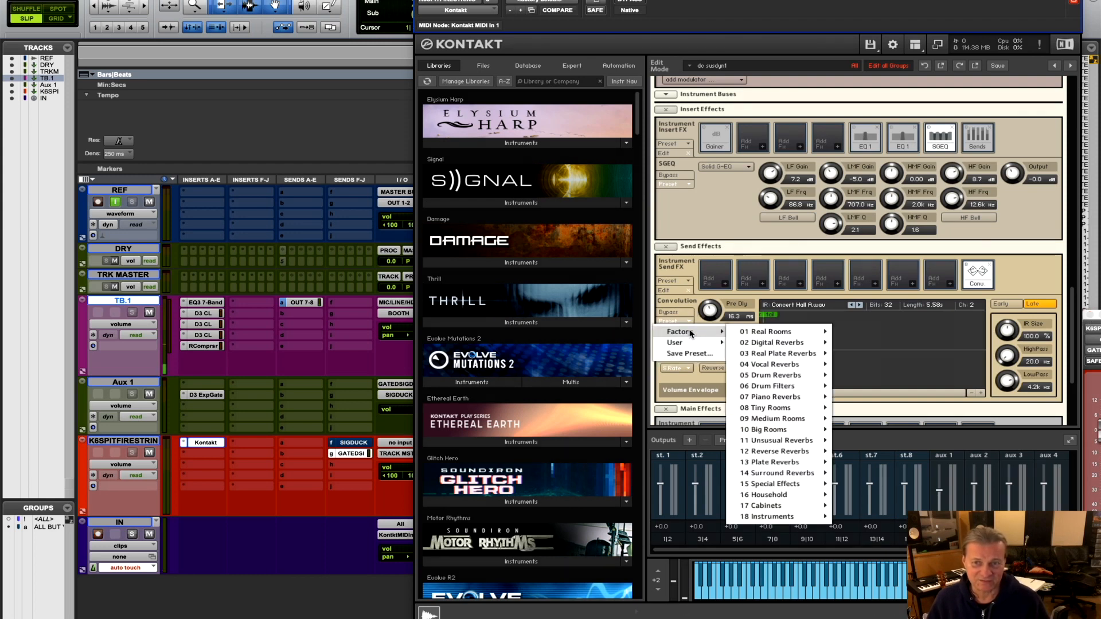
{"action": "mouse_move", "coordinate": [771, 333]}
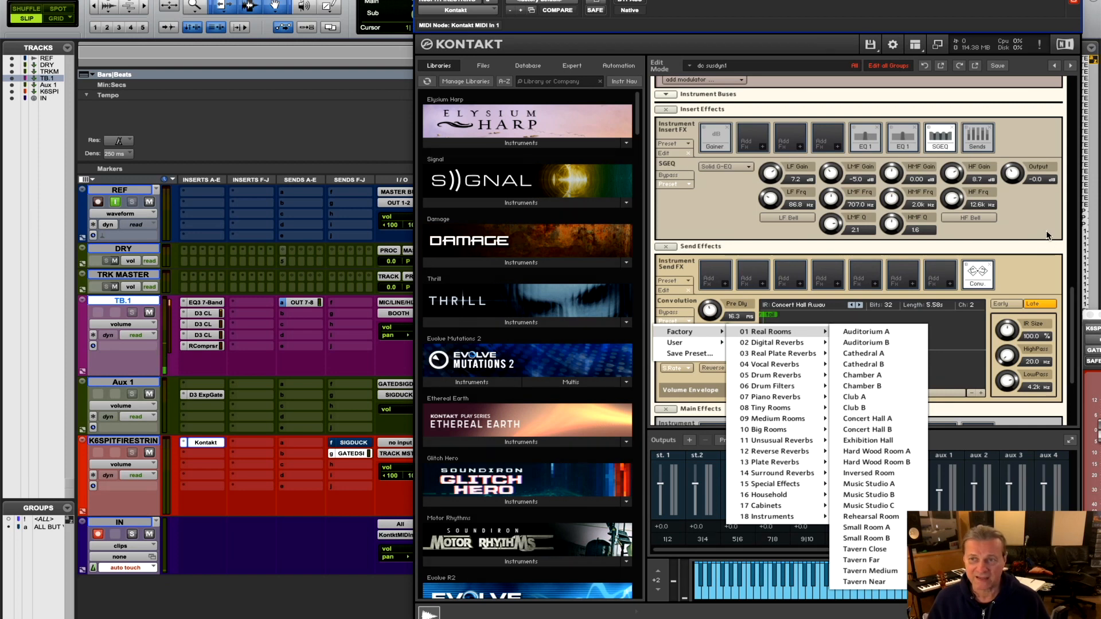
{"action": "left_click", "coordinate": [881, 420]}
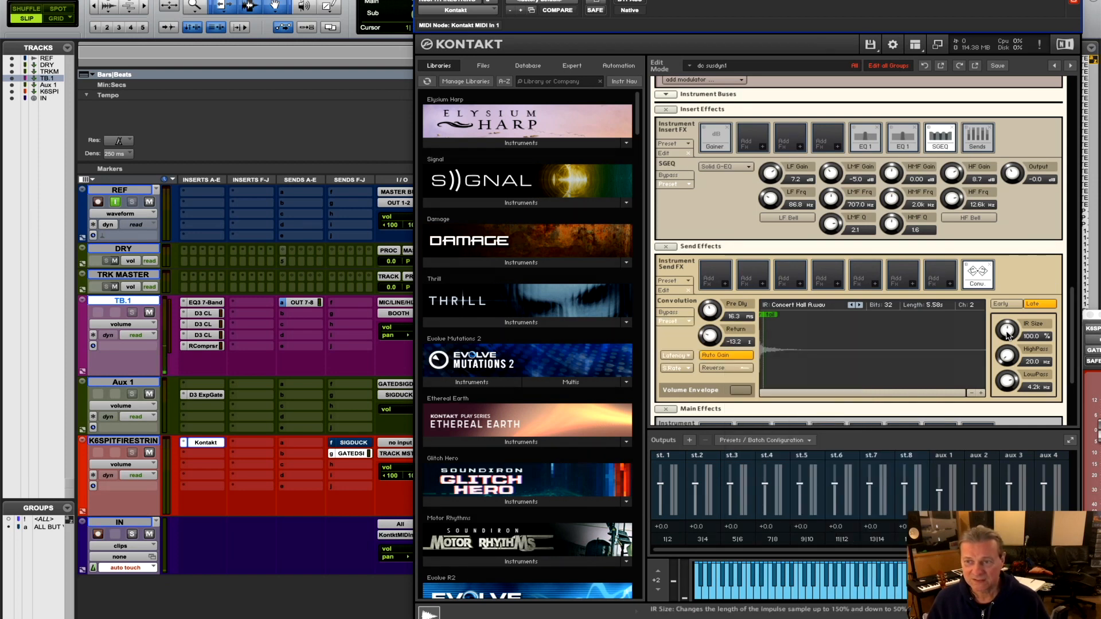
{"action": "left_click_drag", "start_coordinate": [1009, 335], "coordinate": [1013, 387]}
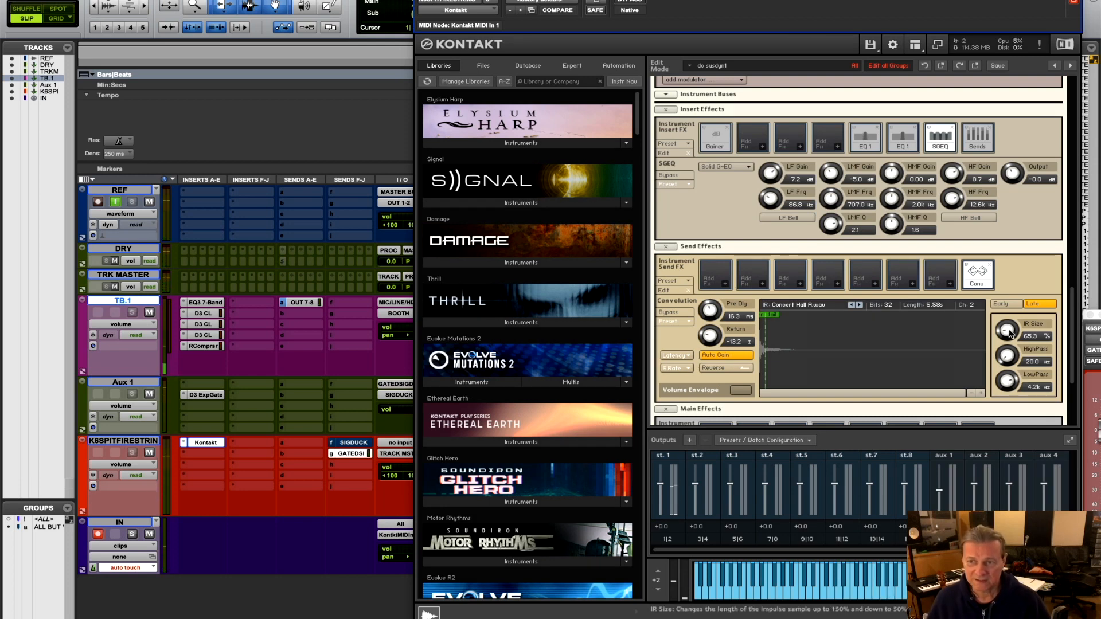
{"action": "left_click_drag", "start_coordinate": [1012, 332], "coordinate": [1012, 314]}
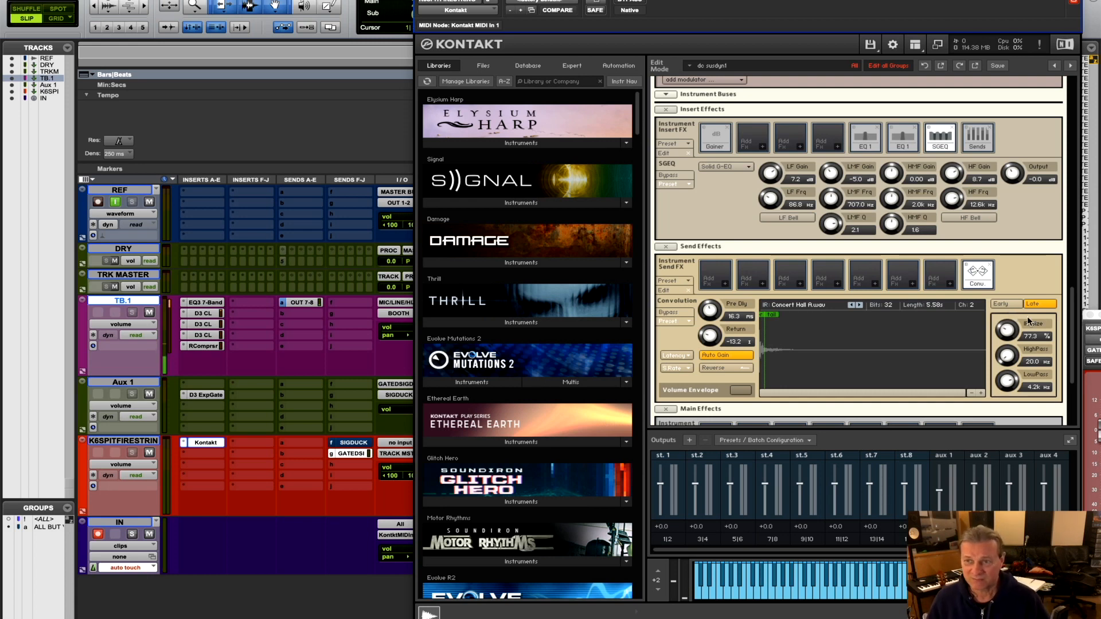
Review the Solid G-EQ and its modulation in the group insert effects, and return to the multi rack.
{"action": "left_click_drag", "start_coordinate": [1074, 322], "coordinate": [1077, 122]}
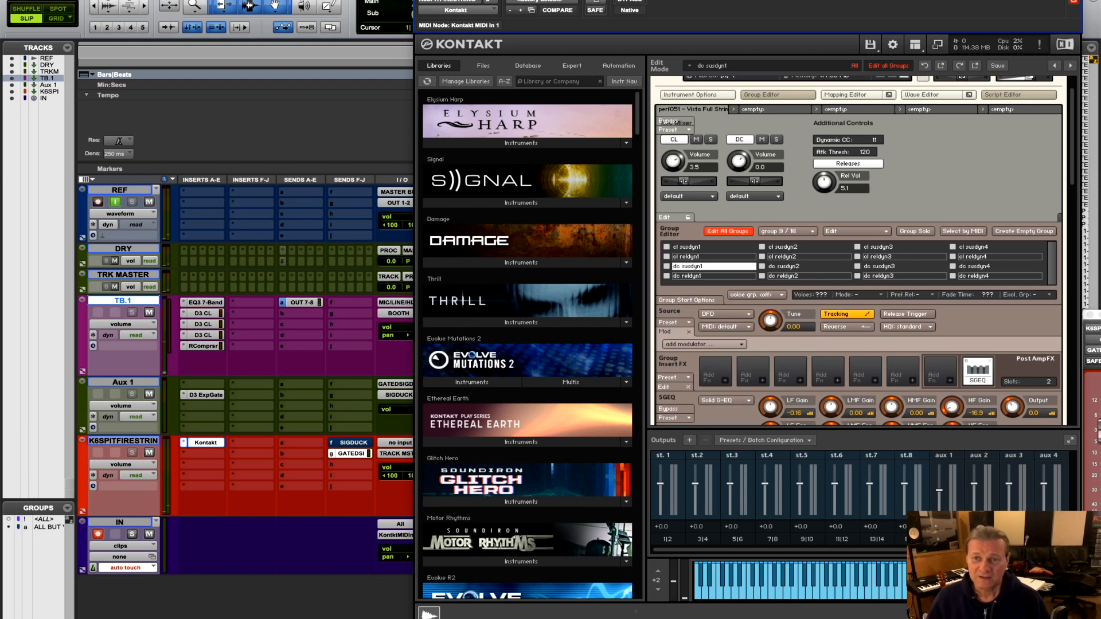
{"action": "left_click_drag", "start_coordinate": [1074, 170], "coordinate": [1073, 228]}
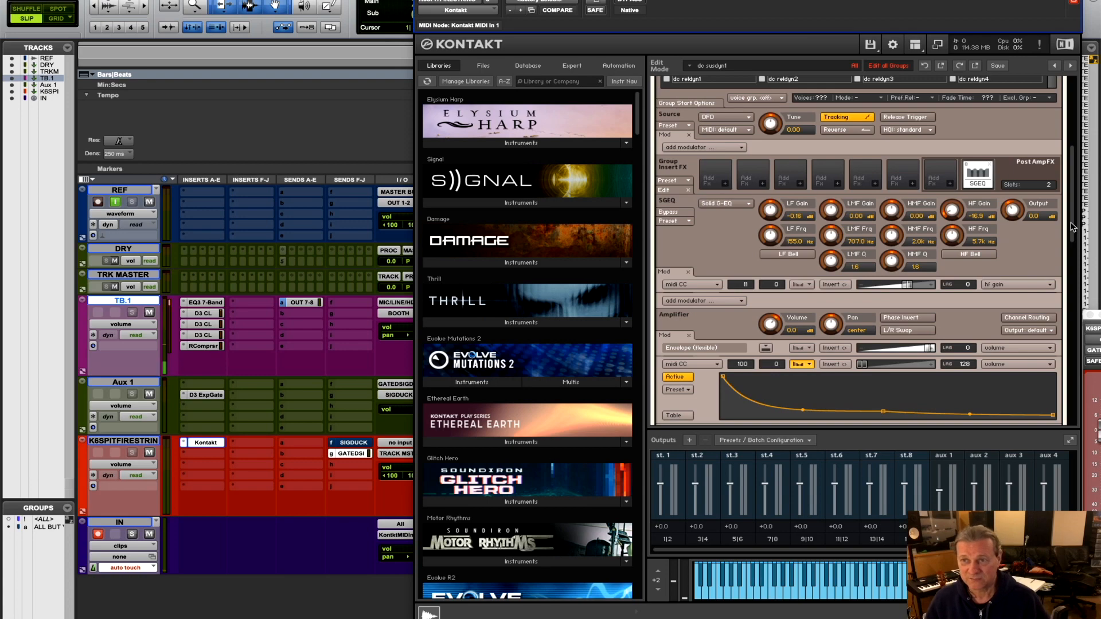
{"action": "left_click_drag", "start_coordinate": [1073, 226], "coordinate": [1081, 139]}
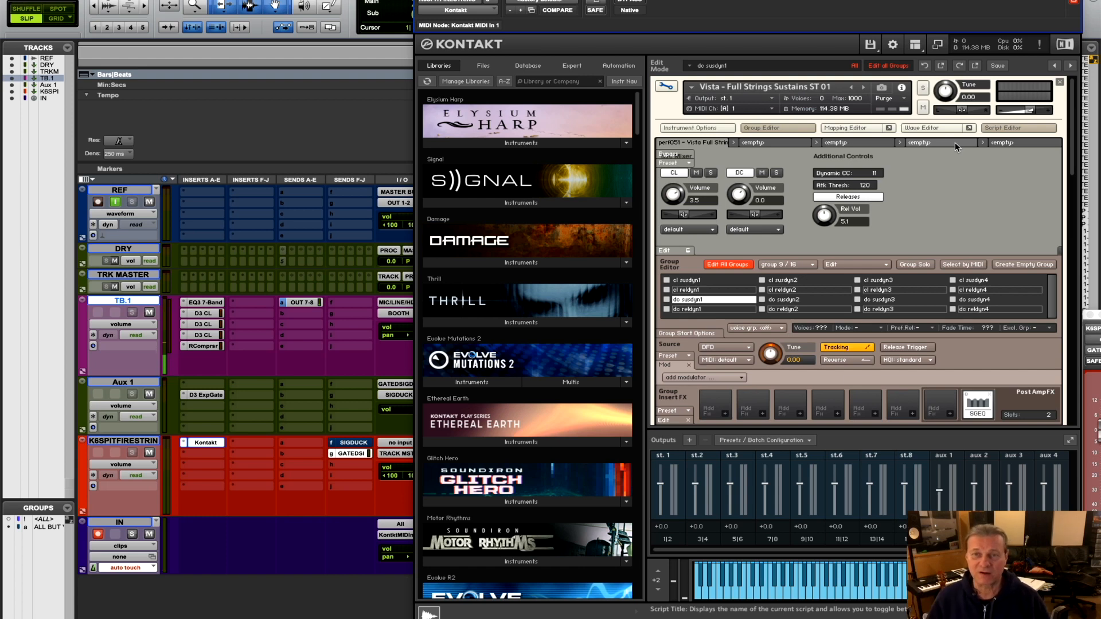
{"action": "left_click", "coordinate": [667, 87]}
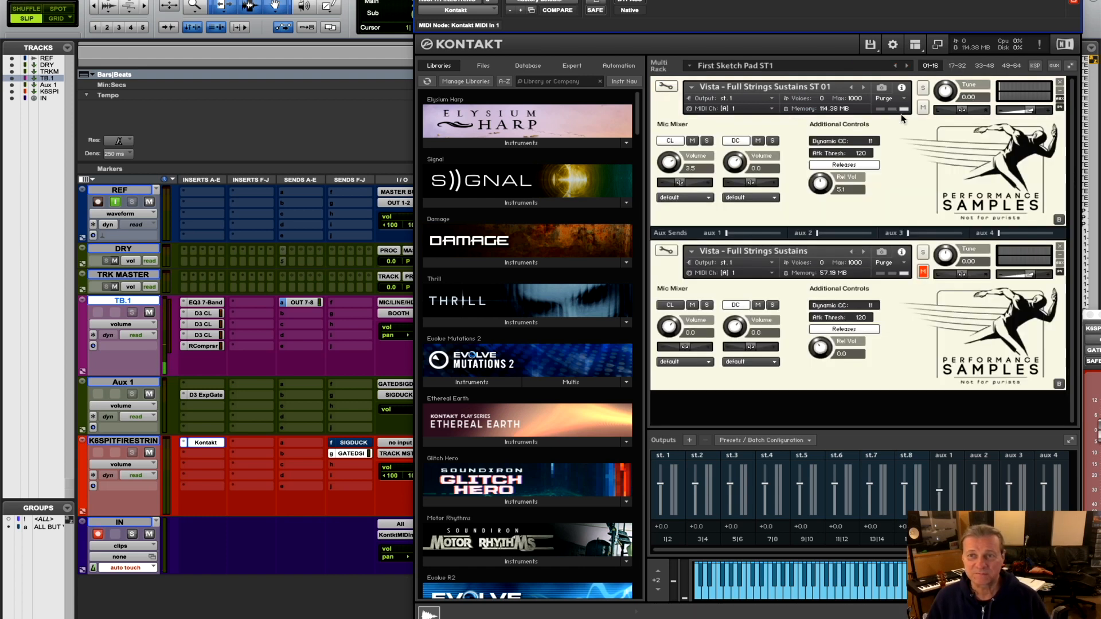
Swap the mutes of the two Vista string instruments to compare them, leaving only Vista - Full Strings Sustains ST 01 unmuted.
{"action": "left_click", "coordinate": [922, 108]}
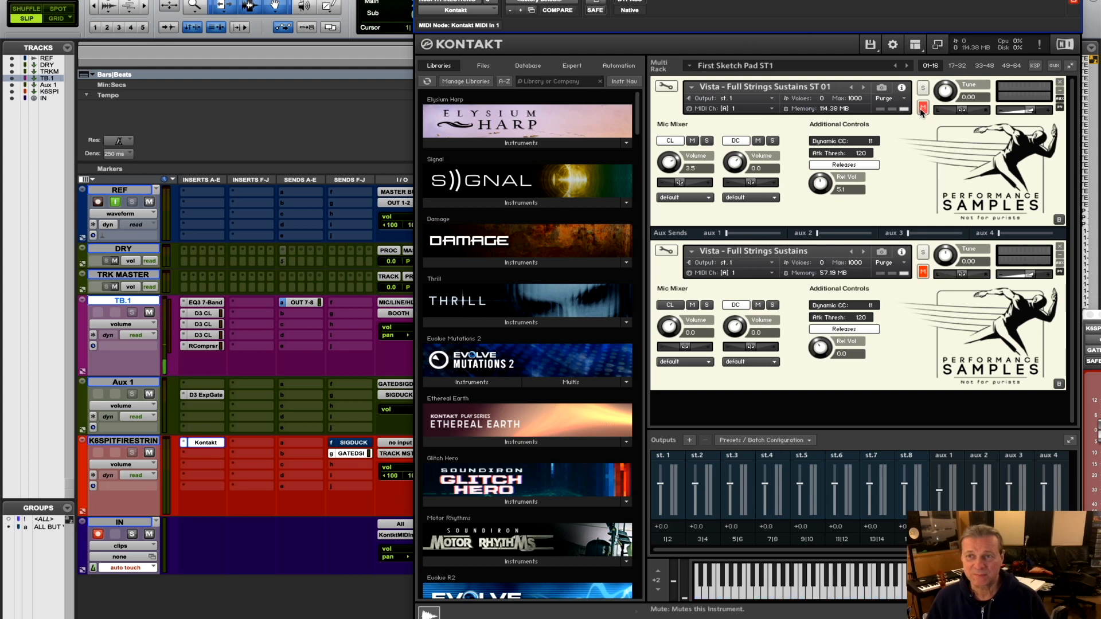
{"action": "left_click", "coordinate": [923, 272]}
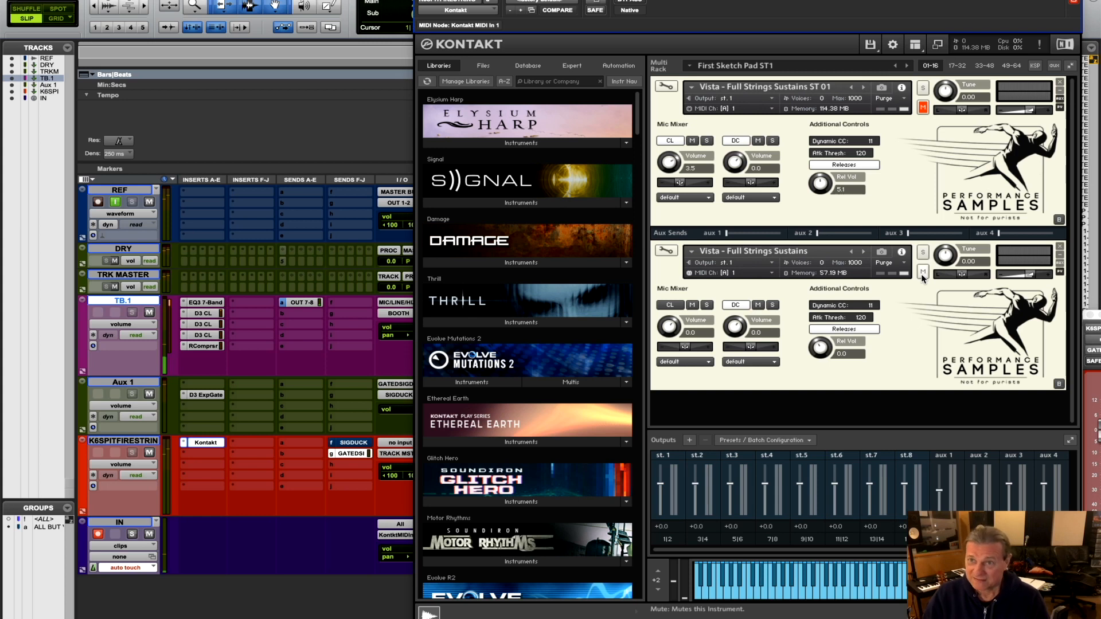
{"action": "left_click", "coordinate": [923, 272]}
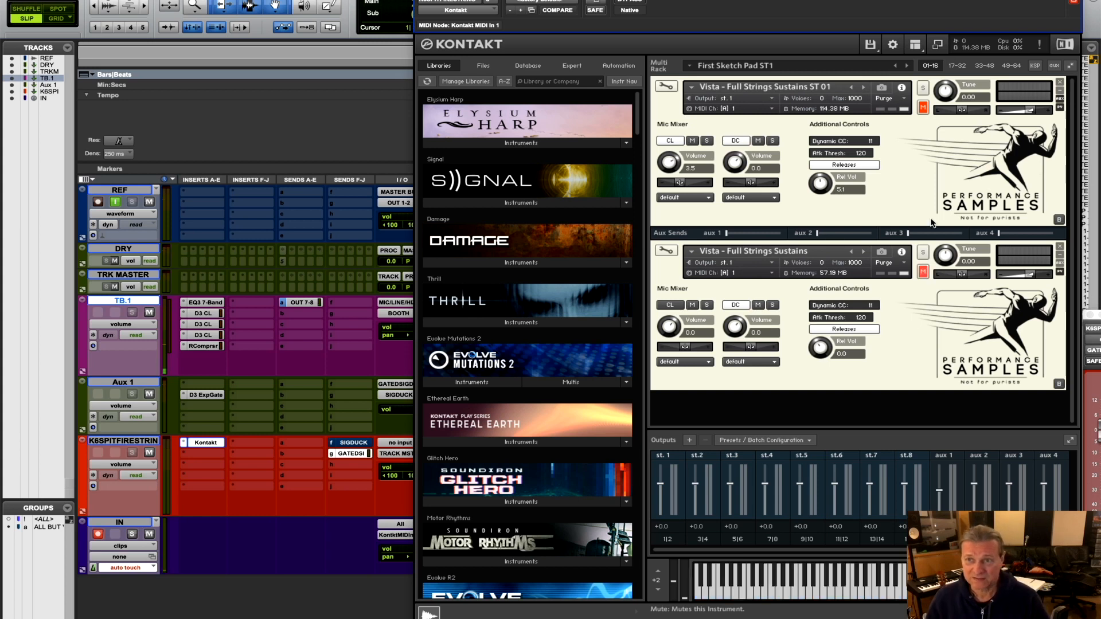
{"action": "left_click", "coordinate": [922, 108]}
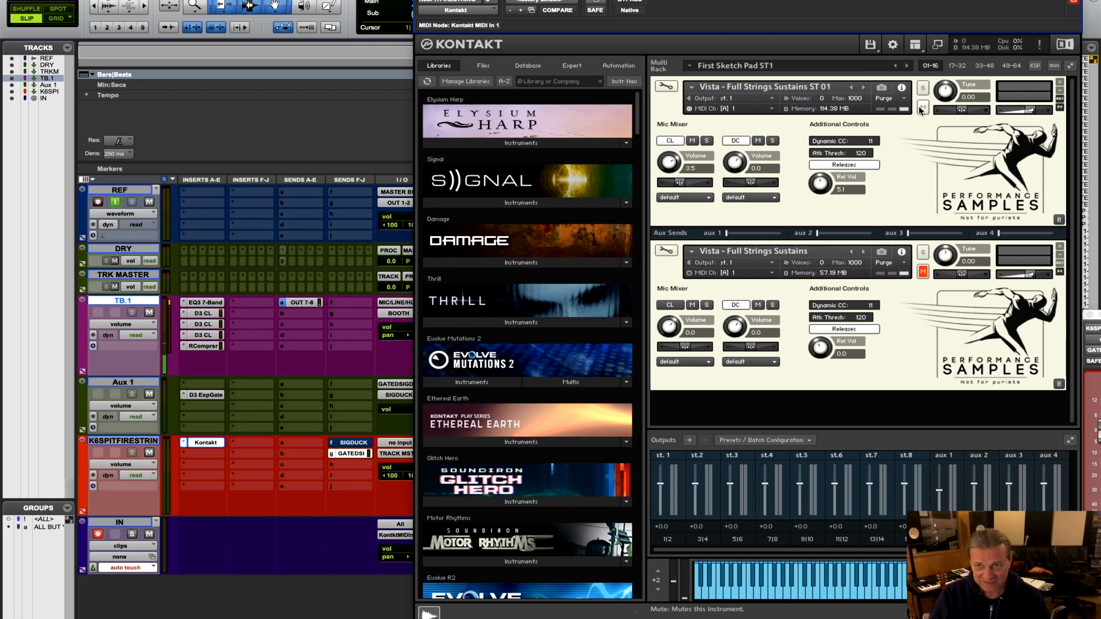
Reopen Vista - Full Strings Sustains ST 01 for editing and choose MIDI CC learn as external modulation source for the group Solid G-EQ's HF Gain.
{"action": "left_click", "coordinate": [665, 88]}
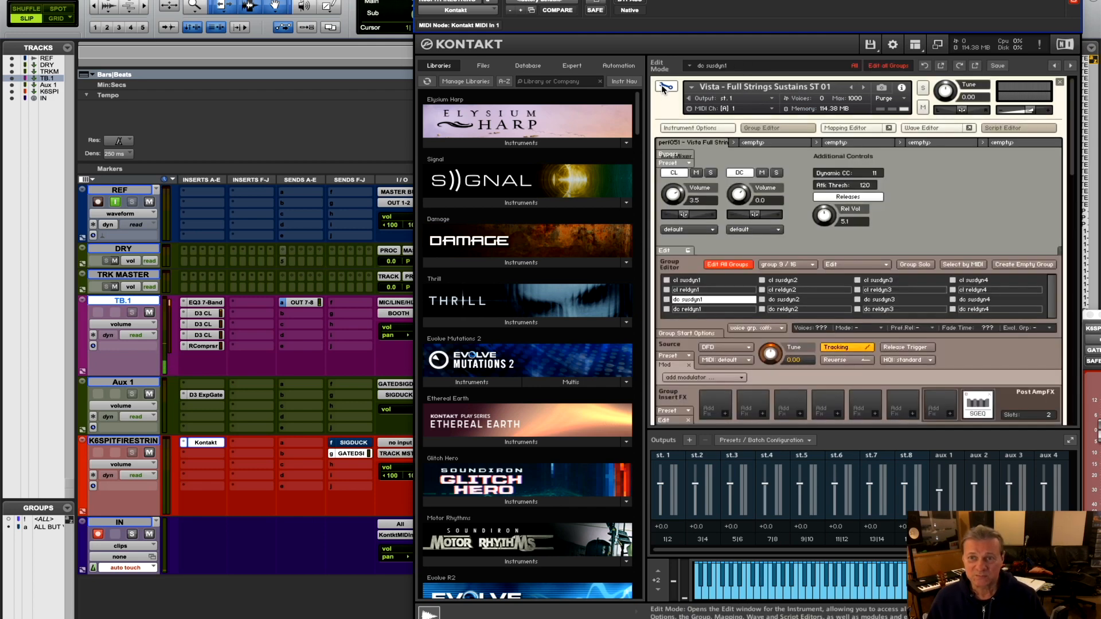
{"action": "left_click_drag", "start_coordinate": [1075, 178], "coordinate": [1075, 221]}
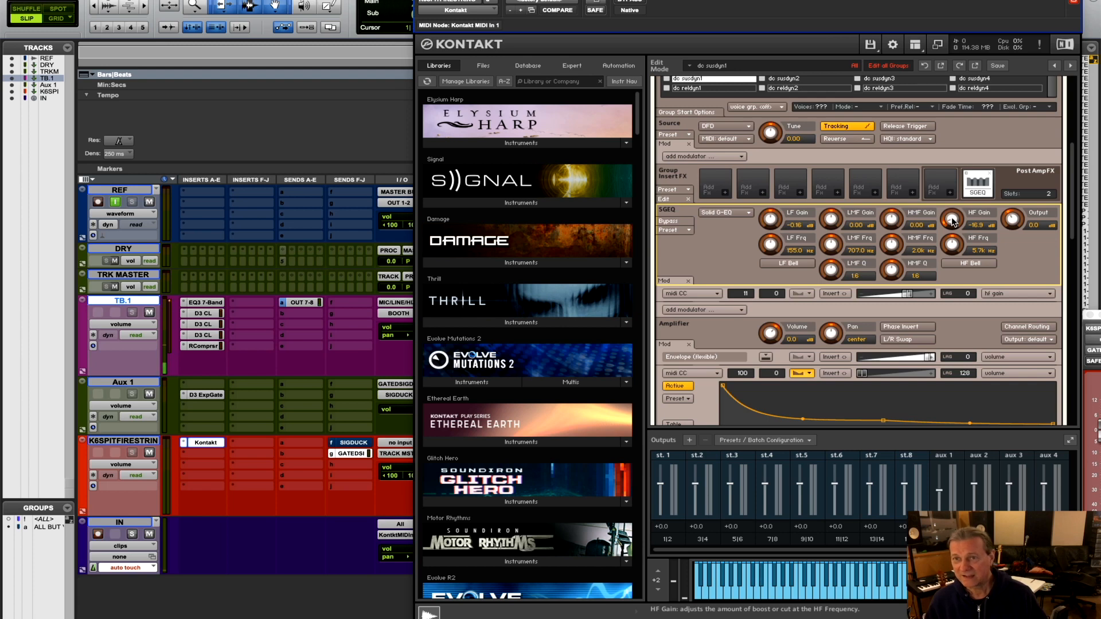
{"action": "right_click", "coordinate": [954, 221]}
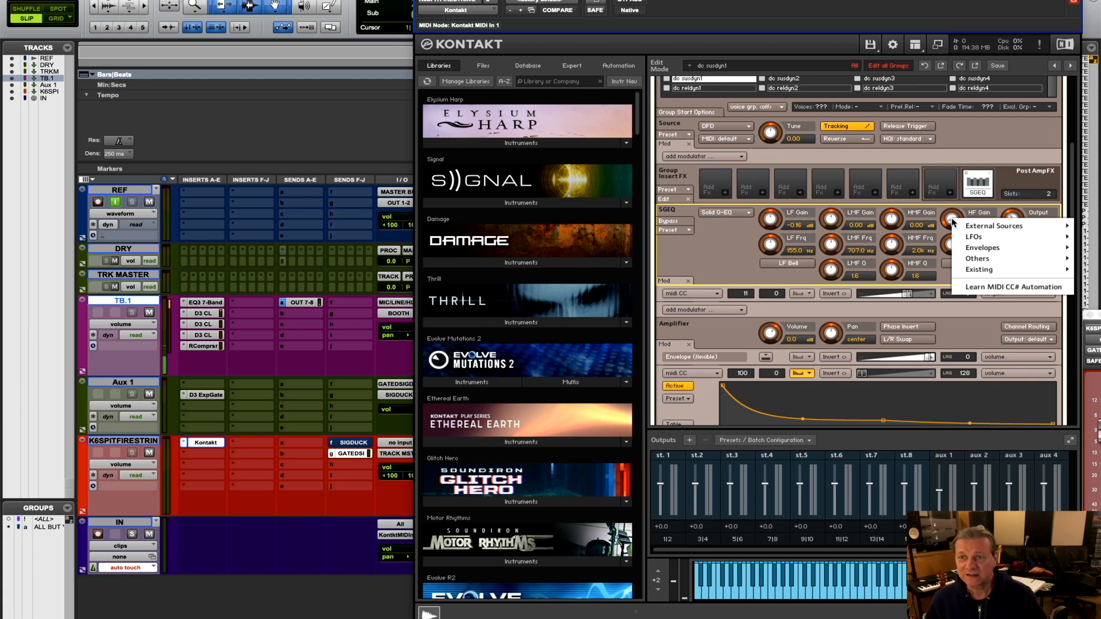
{"action": "mouse_move", "coordinate": [986, 230]}
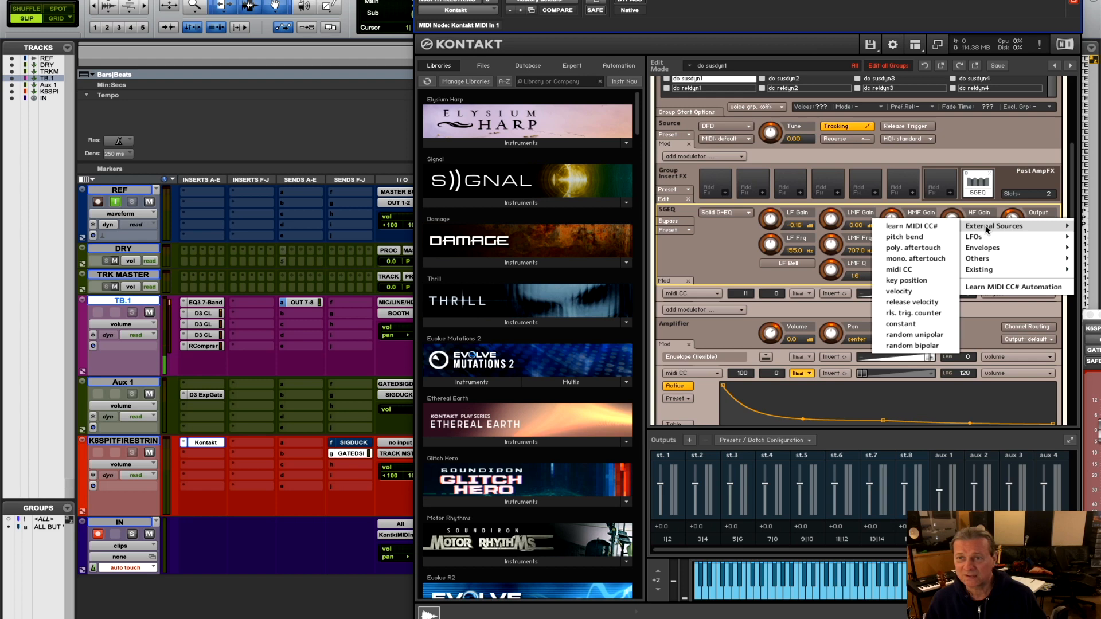
{"action": "left_click", "coordinate": [919, 229]}
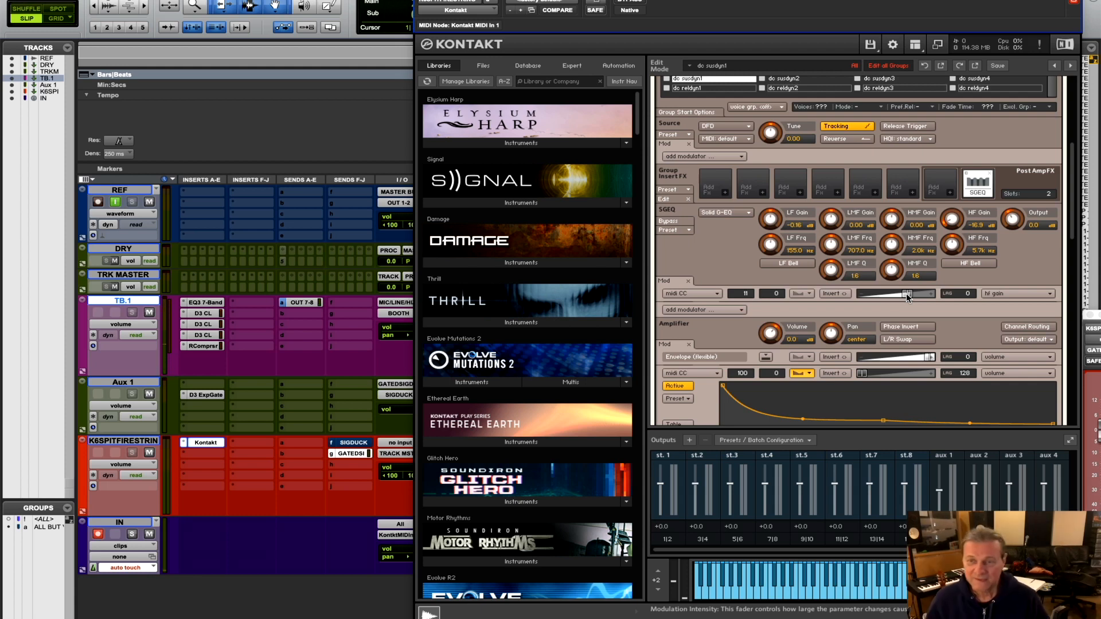
Close the edited Vista - Full Strings Sustains ST 01 instrument.
{"action": "left_click_drag", "start_coordinate": [1072, 192], "coordinate": [1074, 53]}
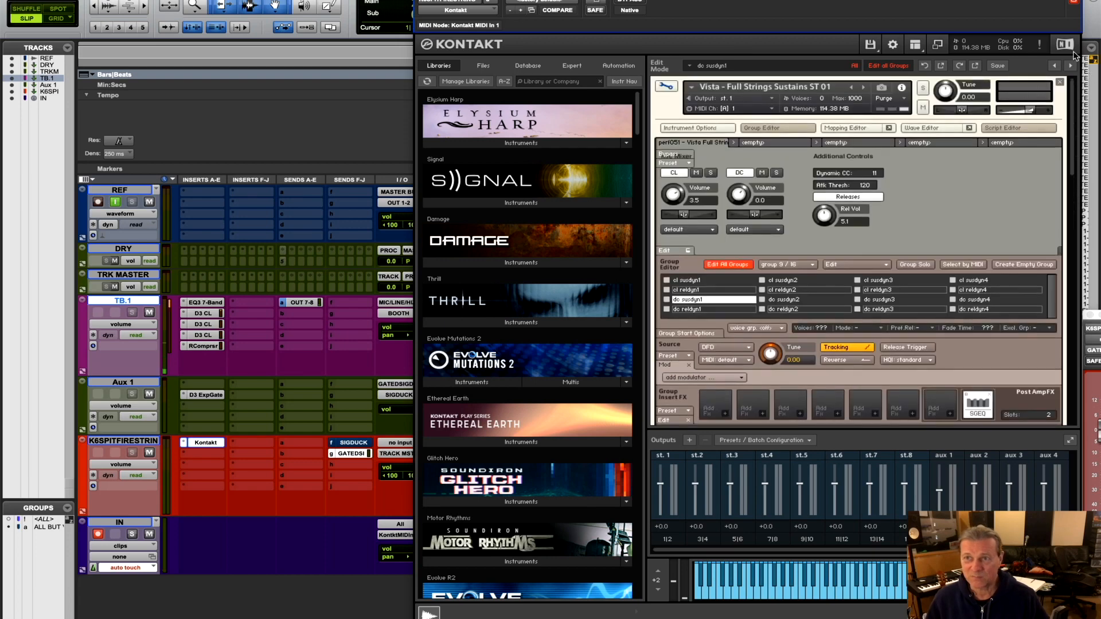
{"action": "left_click", "coordinate": [1060, 83]}
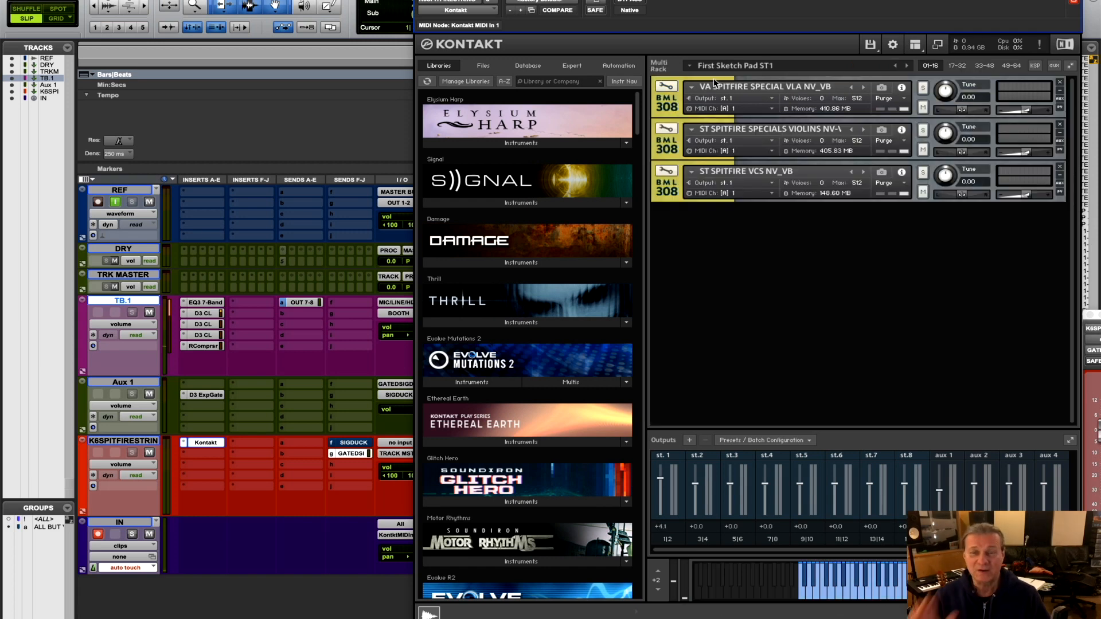